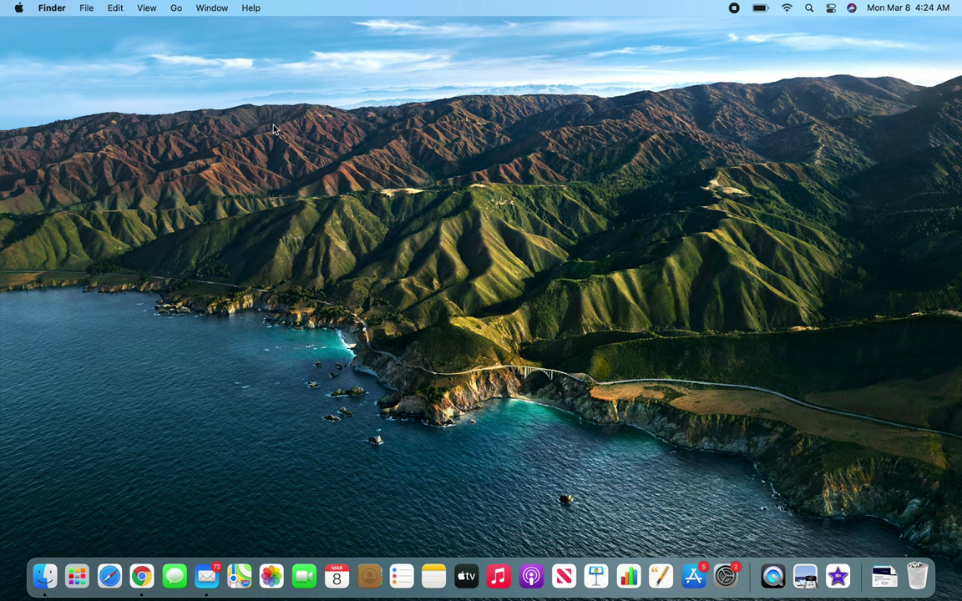
Show the desktop's context menu at several spots on the wallpaper and dismiss it without choosing a command
{"action": "right_click", "coordinate": [305, 172]}
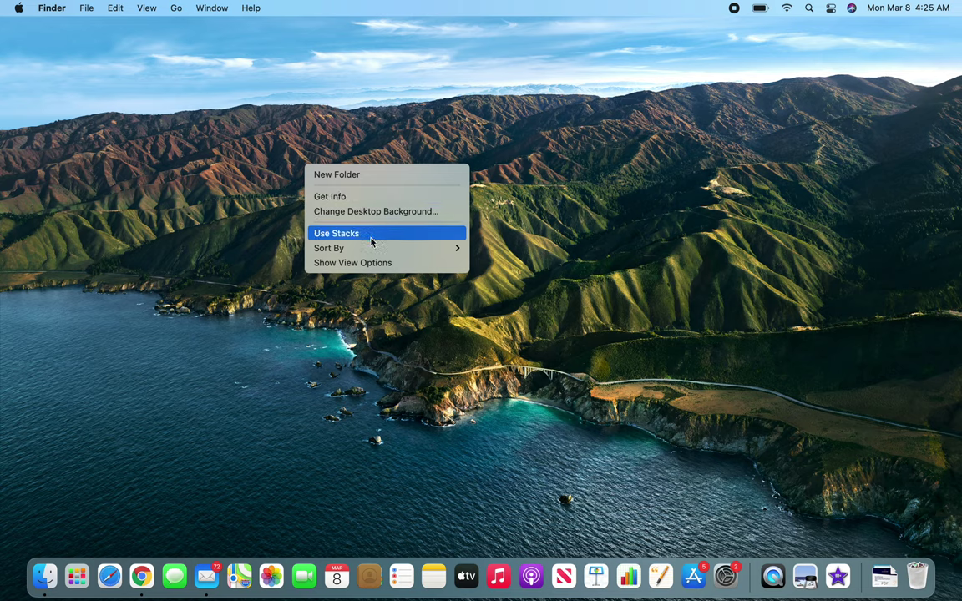
{"action": "mouse_move", "coordinate": [368, 249]}
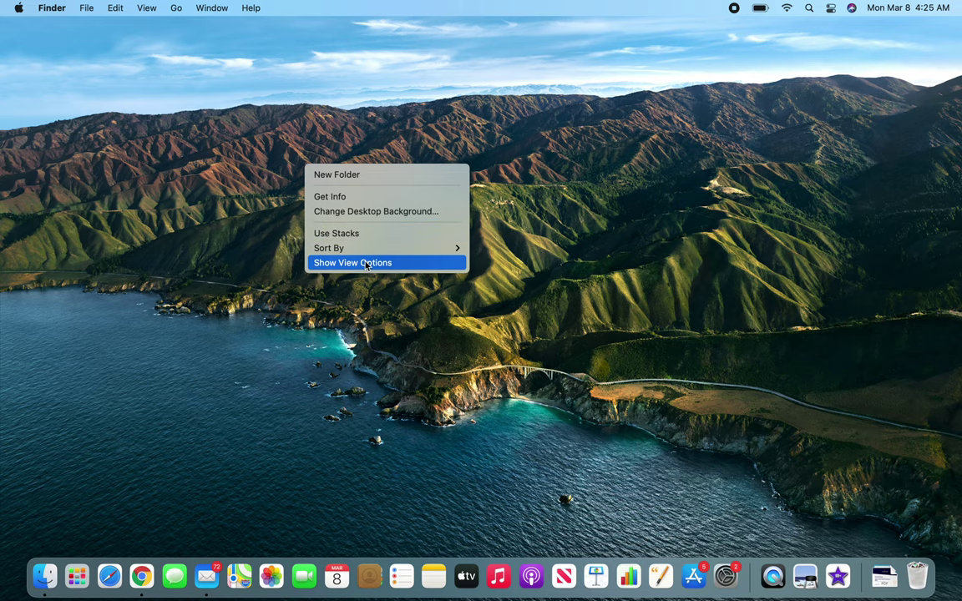
{"action": "right_click", "coordinate": [155, 197]}
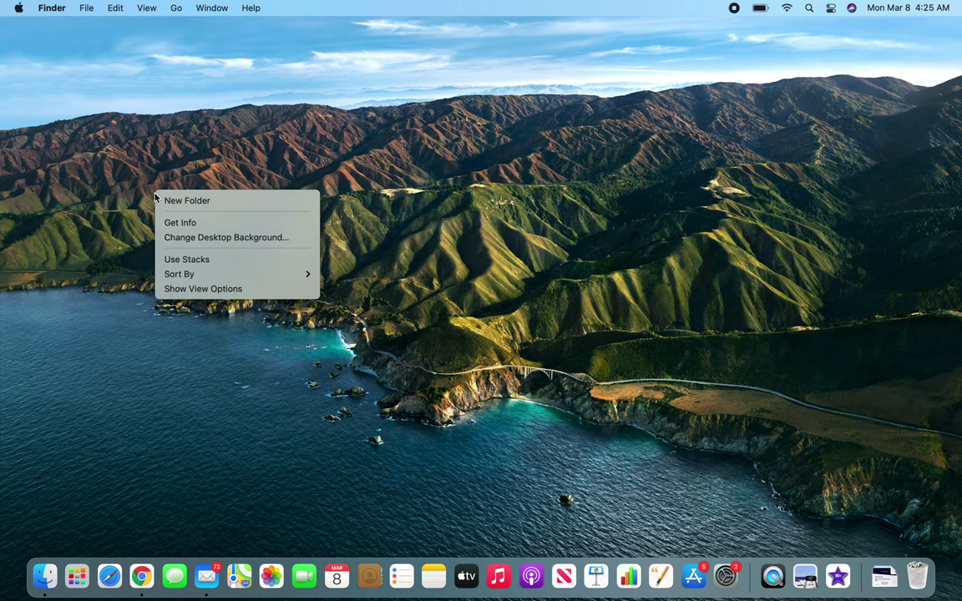
{"action": "right_click", "coordinate": [106, 293]}
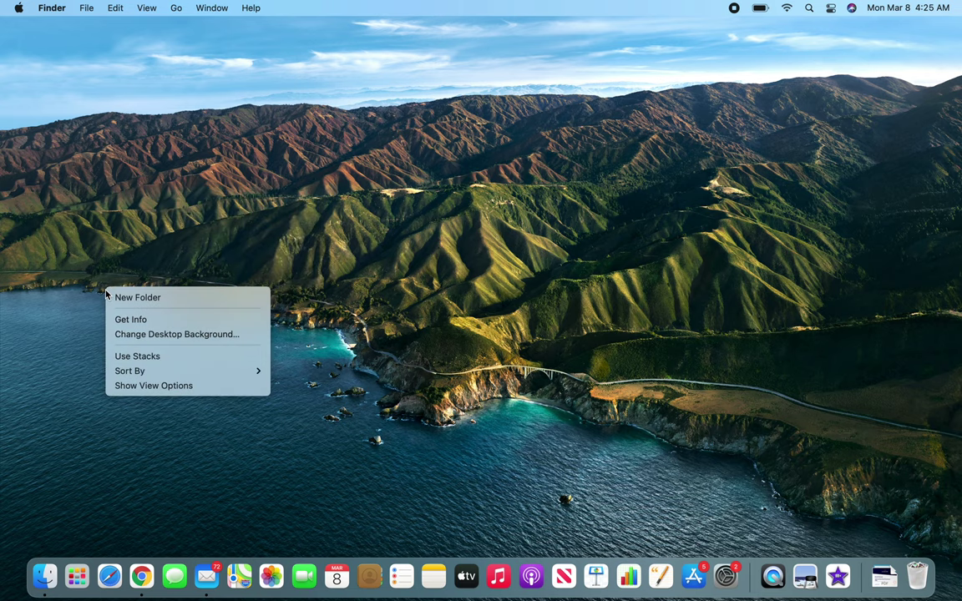
{"action": "right_click", "coordinate": [110, 243]}
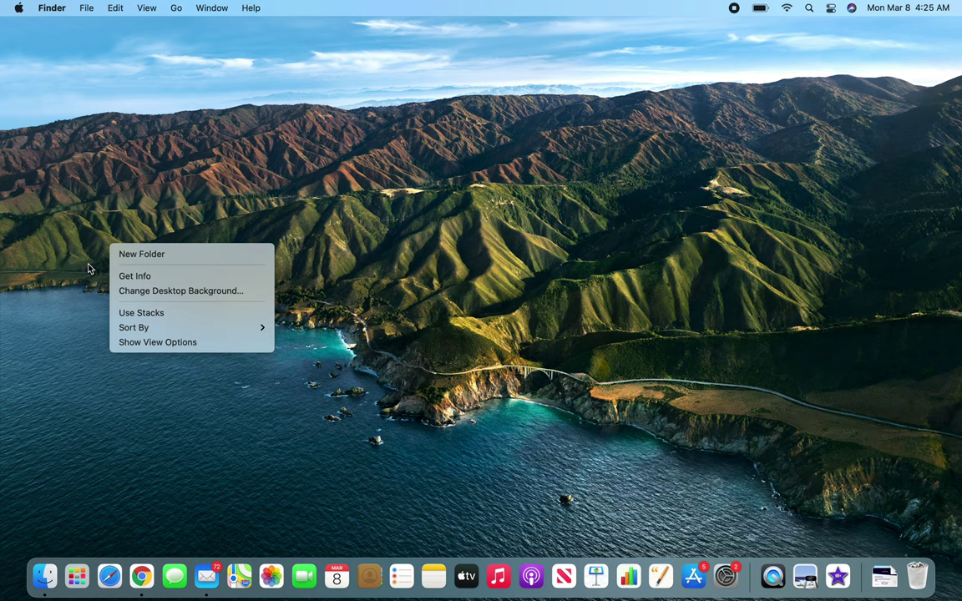
{"action": "right_click", "coordinate": [88, 267]}
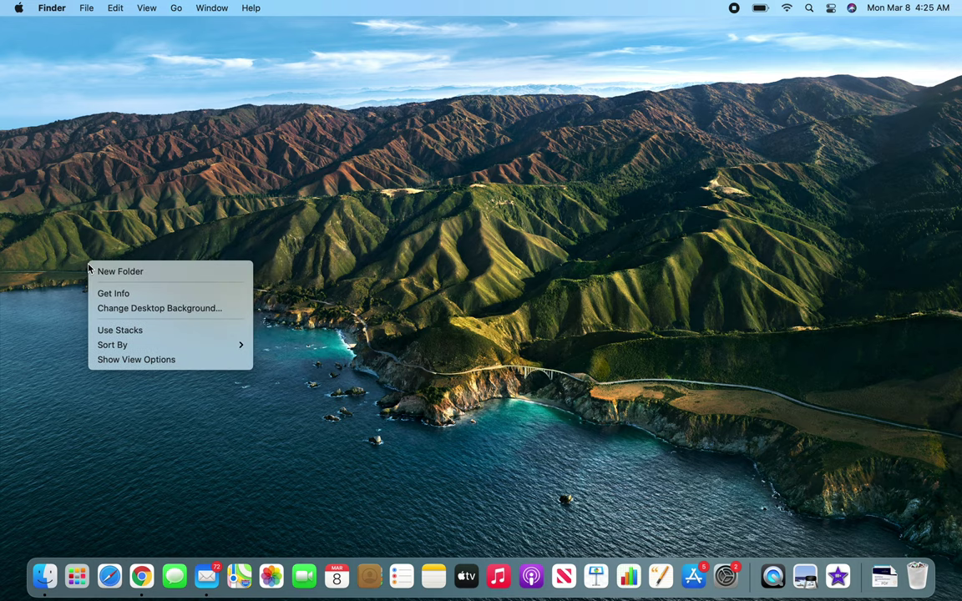
{"action": "right_click", "coordinate": [103, 187]}
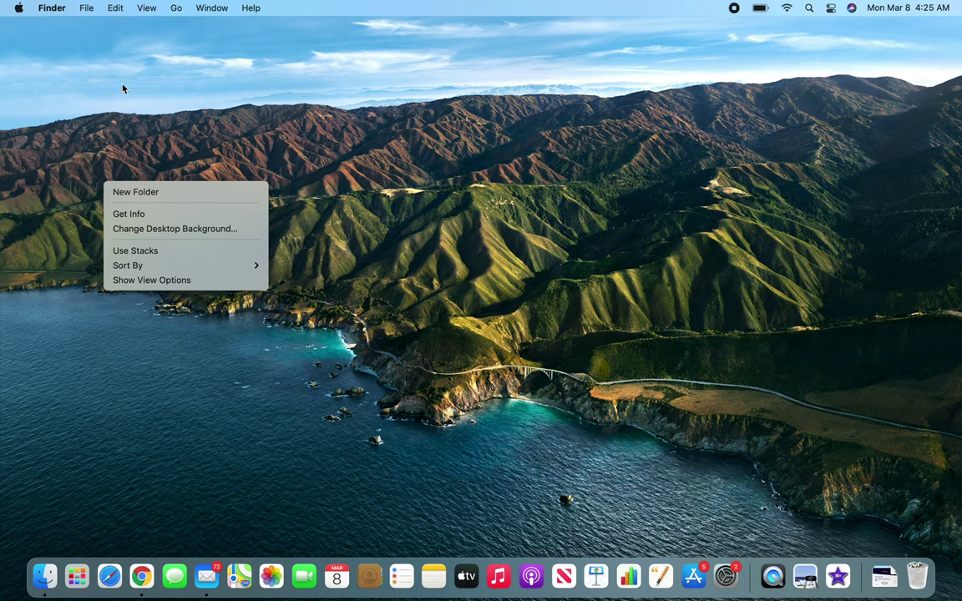
{"action": "right_click", "coordinate": [173, 84]}
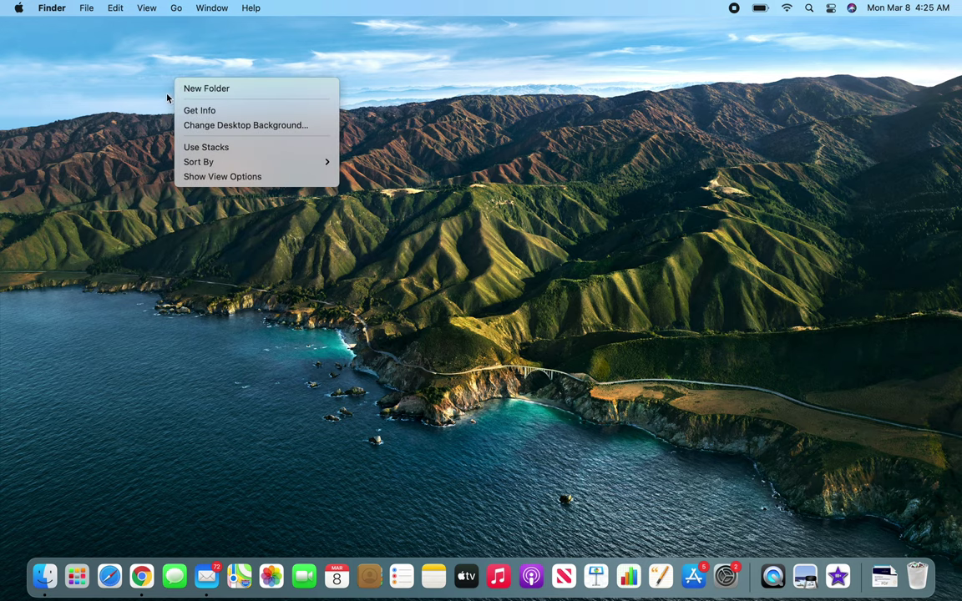
{"action": "left_click", "coordinate": [335, 11]}
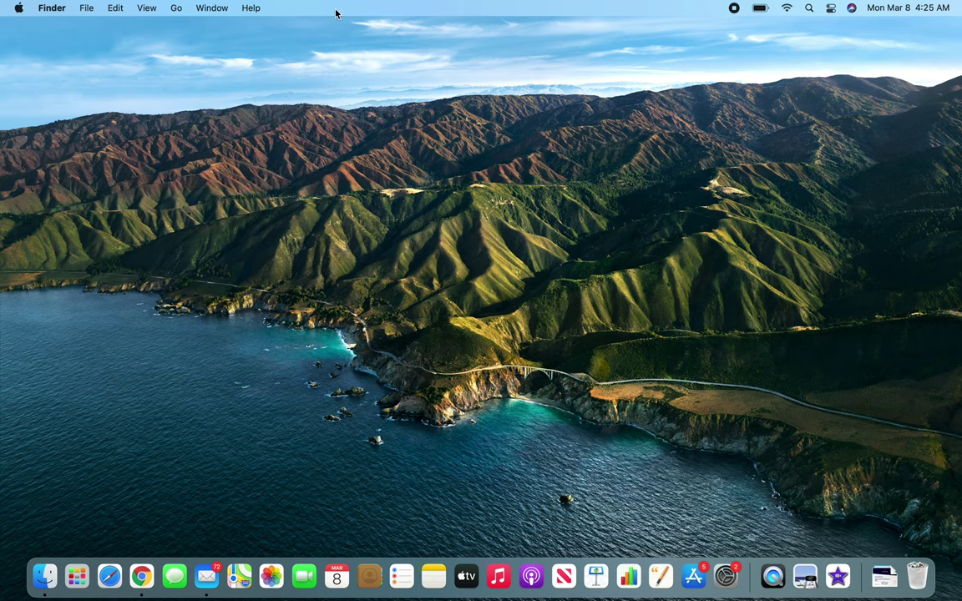
{"action": "right_click", "coordinate": [144, 186]}
{"action": "mouse_move", "coordinate": [172, 265]}
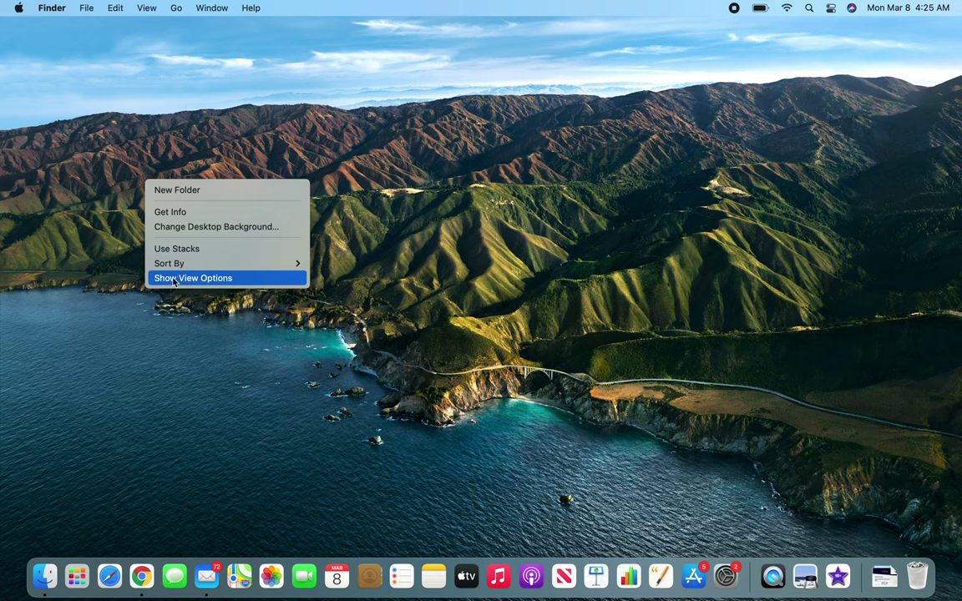
{"action": "right_click", "coordinate": [117, 321]}
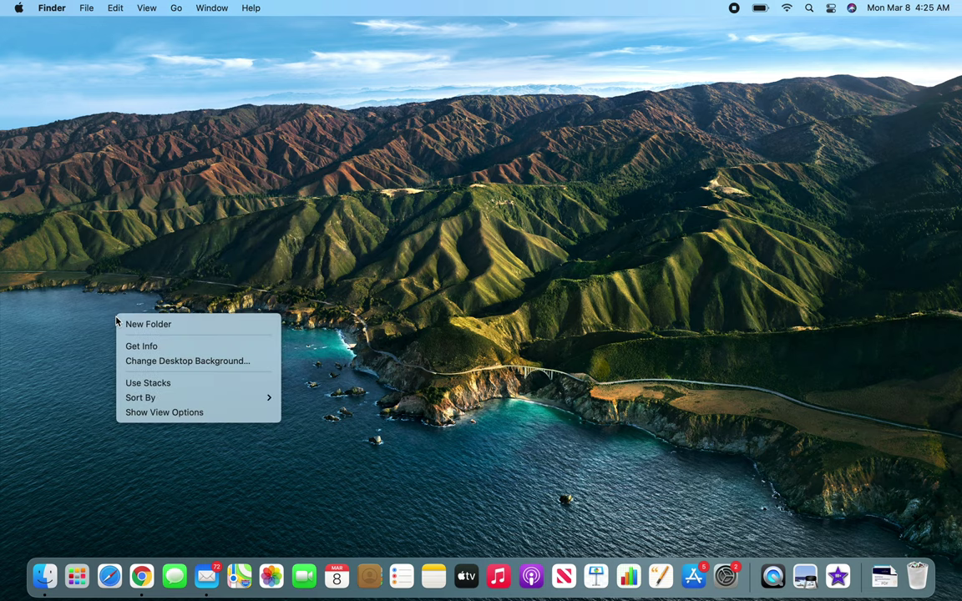
{"action": "left_click", "coordinate": [117, 321]}
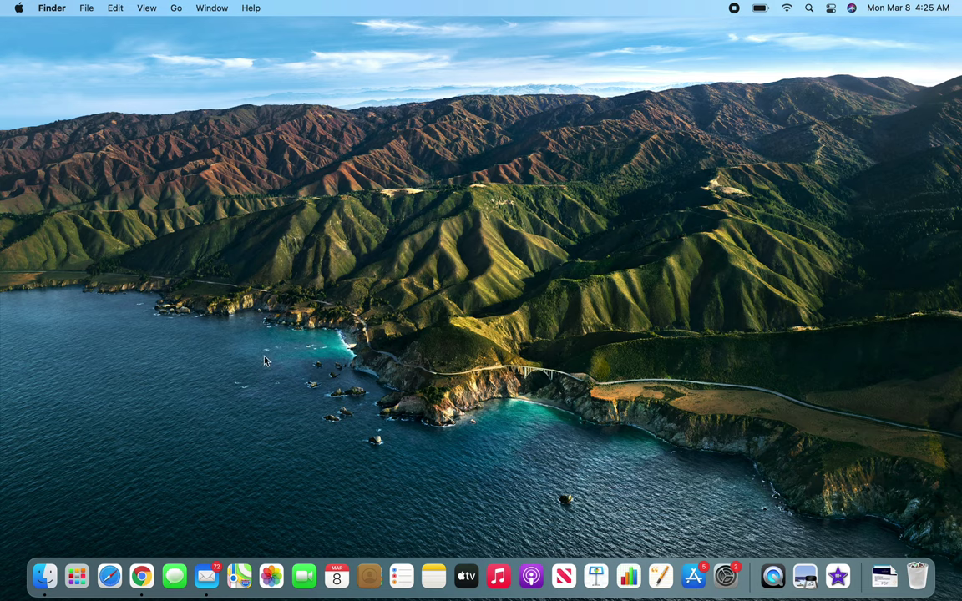
Show Notification Center with its widgets twice, hiding it again each time
{"action": "scroll", "coordinate": [255, 335], "scroll_direction": "right", "scroll_amount": 5}
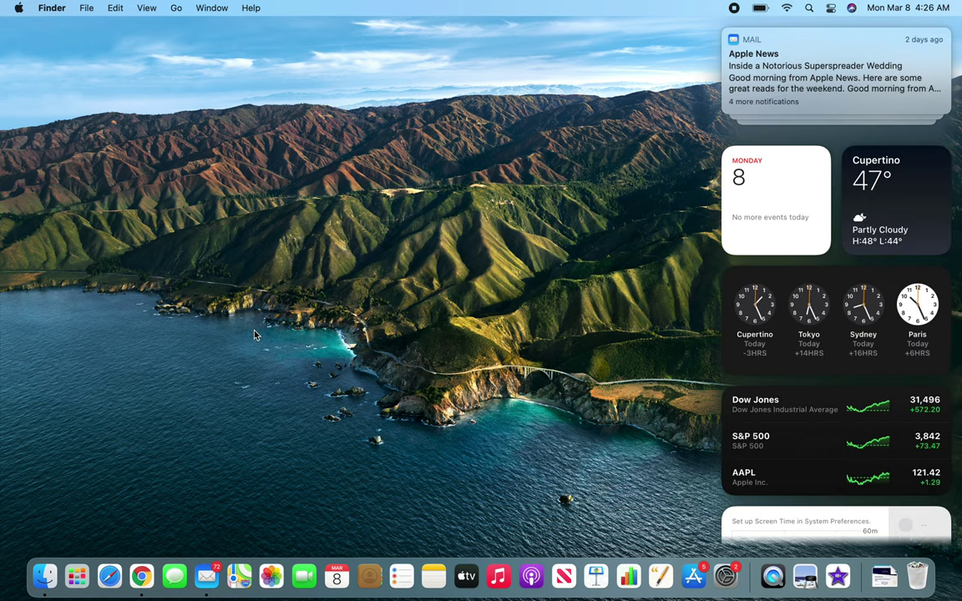
{"action": "scroll", "coordinate": [442, 219], "scroll_direction": "left", "scroll_amount": 5}
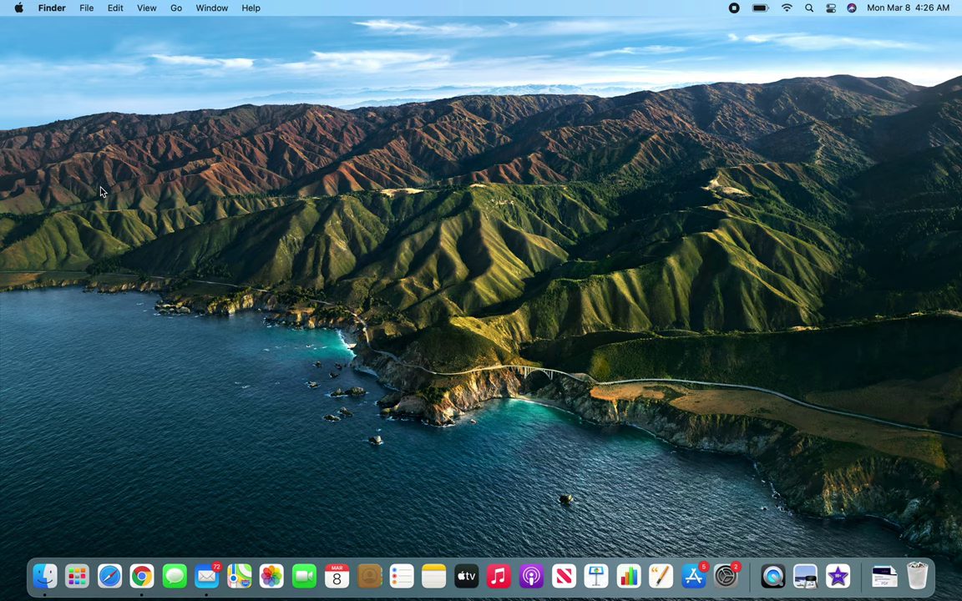
{"action": "scroll", "coordinate": [106, 192], "scroll_direction": "left", "scroll_amount": 3}
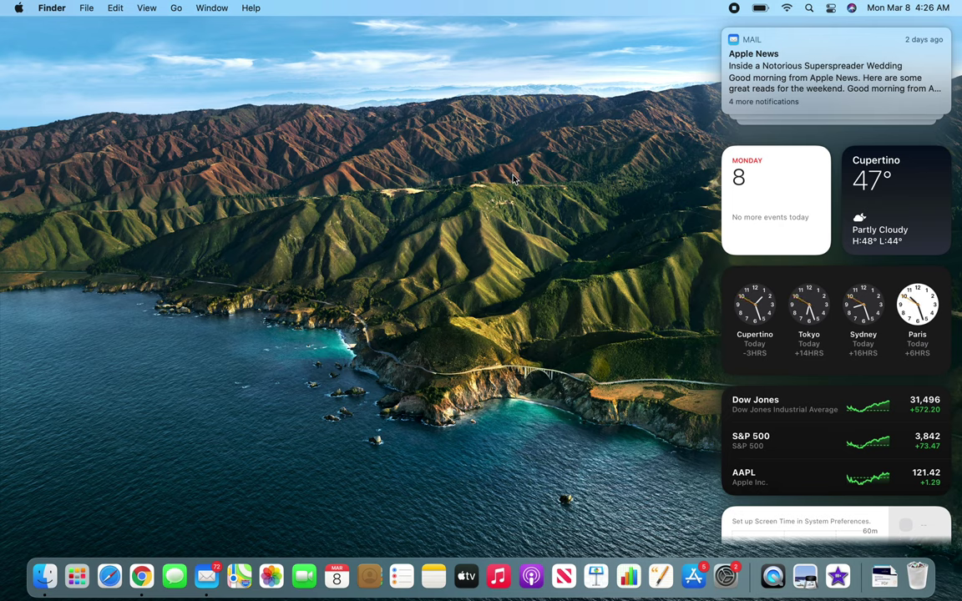
{"action": "scroll", "coordinate": [514, 179], "scroll_direction": "right", "scroll_amount": 3}
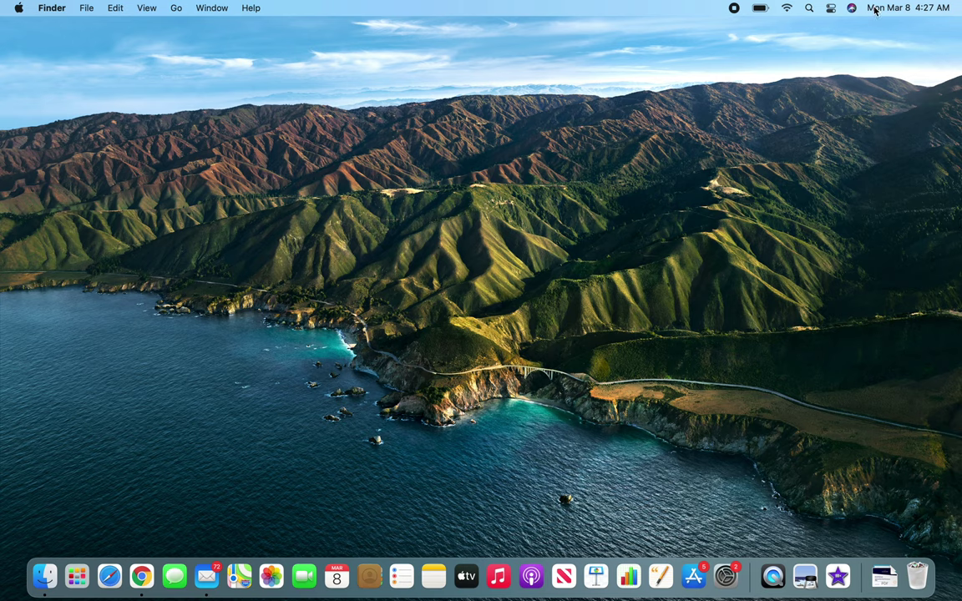
Open and close Control Center, and view Notification Center from the menu bar clock before dismissing it
{"action": "left_click", "coordinate": [830, 9]}
{"action": "left_click", "coordinate": [829, 9]}
{"action": "left_click", "coordinate": [883, 10]}
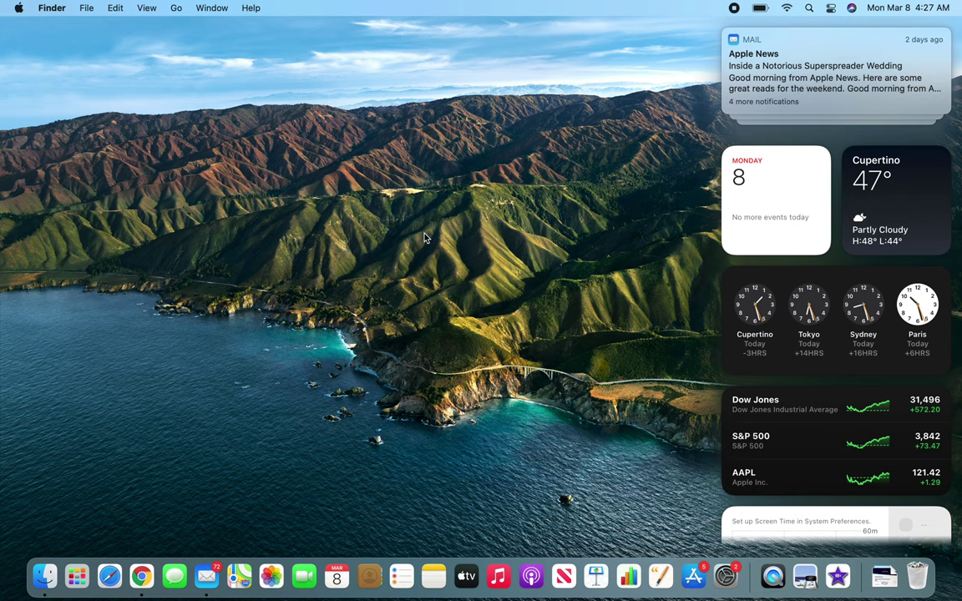
{"action": "left_click", "coordinate": [424, 237]}
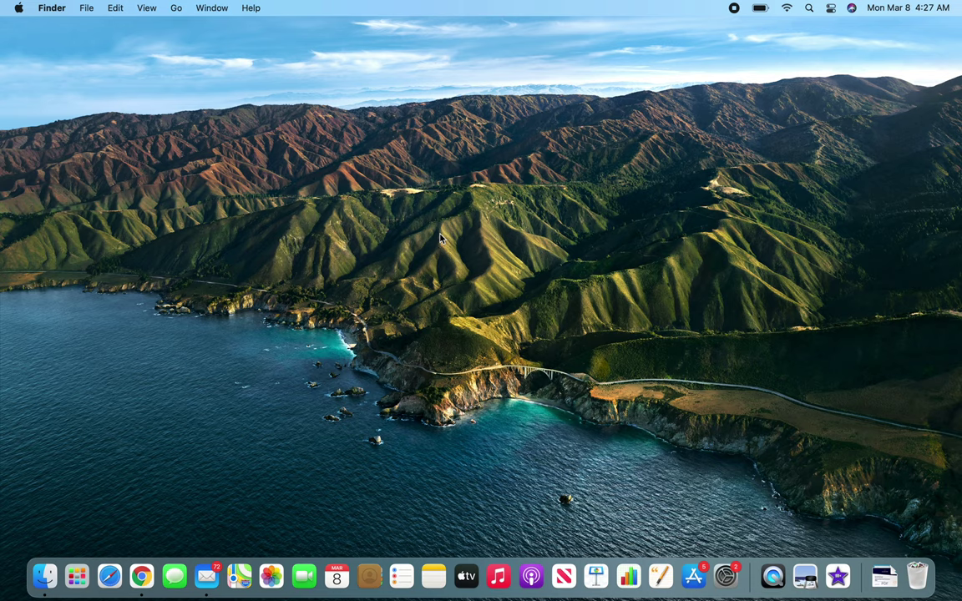
Toggle Notification Center on and off repeatedly from the keyboard, leaving it hidden
{"action": "key", "text": "fn+n"}
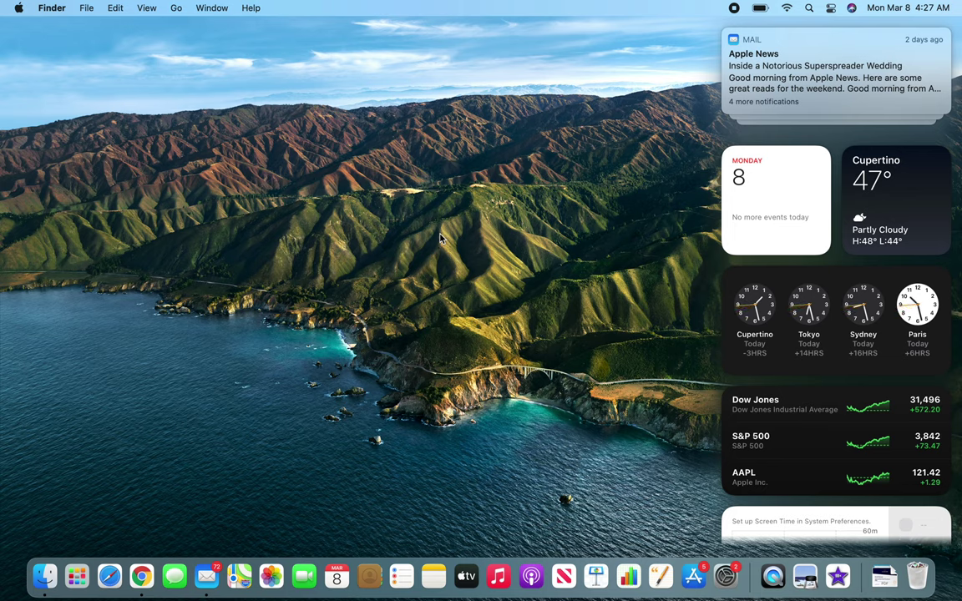
{"action": "key", "text": "fn+n"}
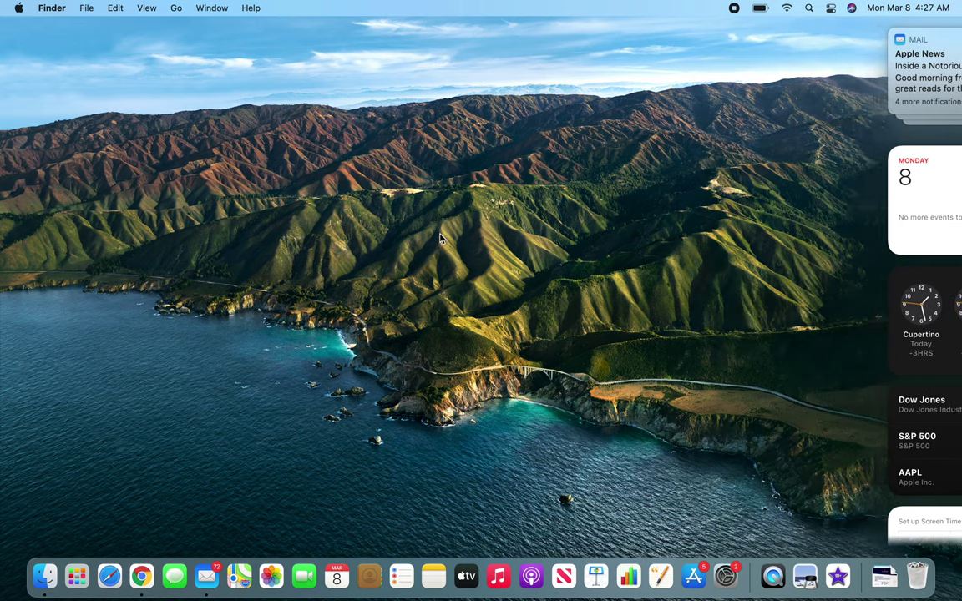
{"action": "key", "text": "fn+n"}
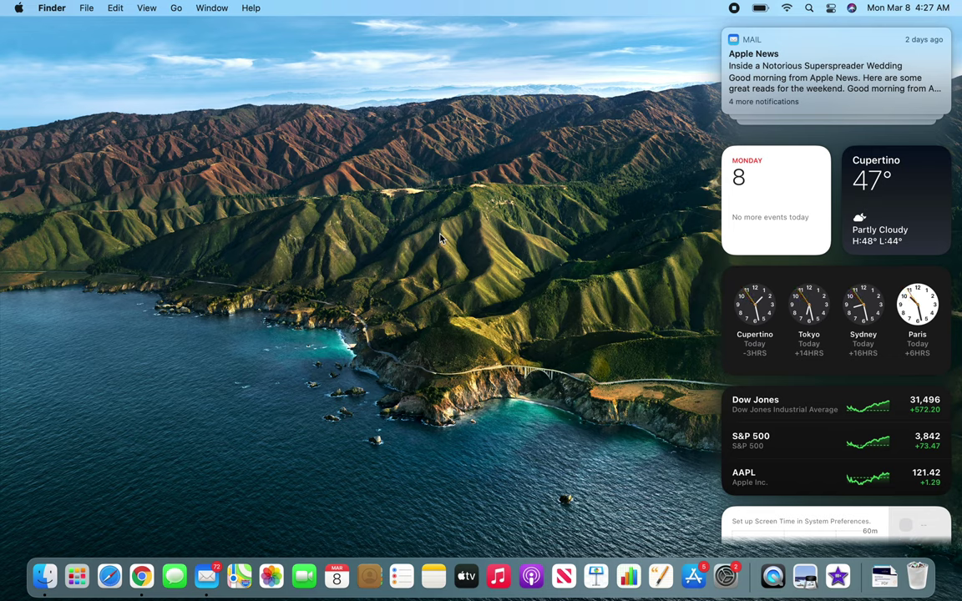
{"action": "left_click", "coordinate": [441, 173]}
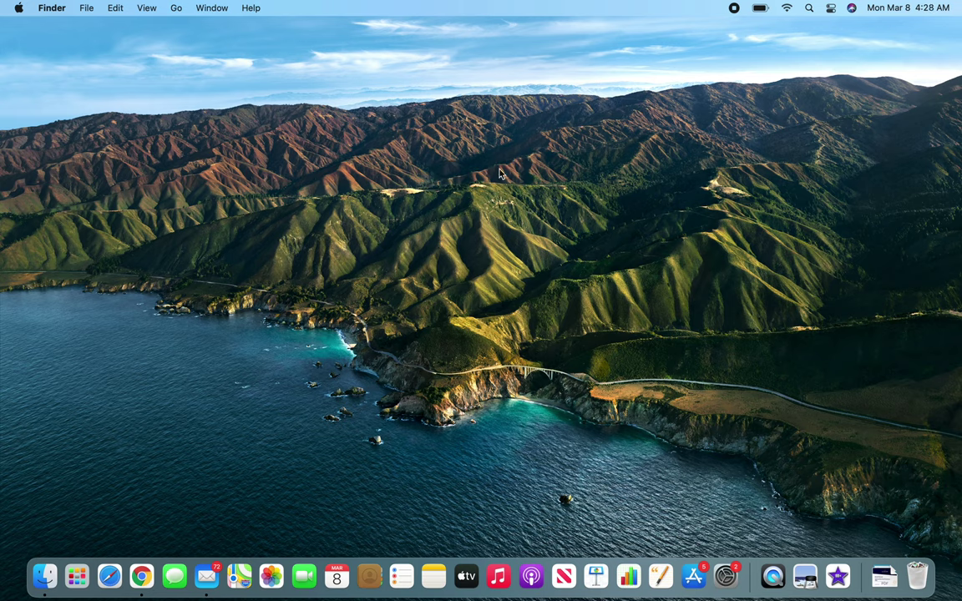
View Mission Control with the expanded desktop spaces bar and return to the desktop
{"action": "key", "text": "ctrl+Up"}
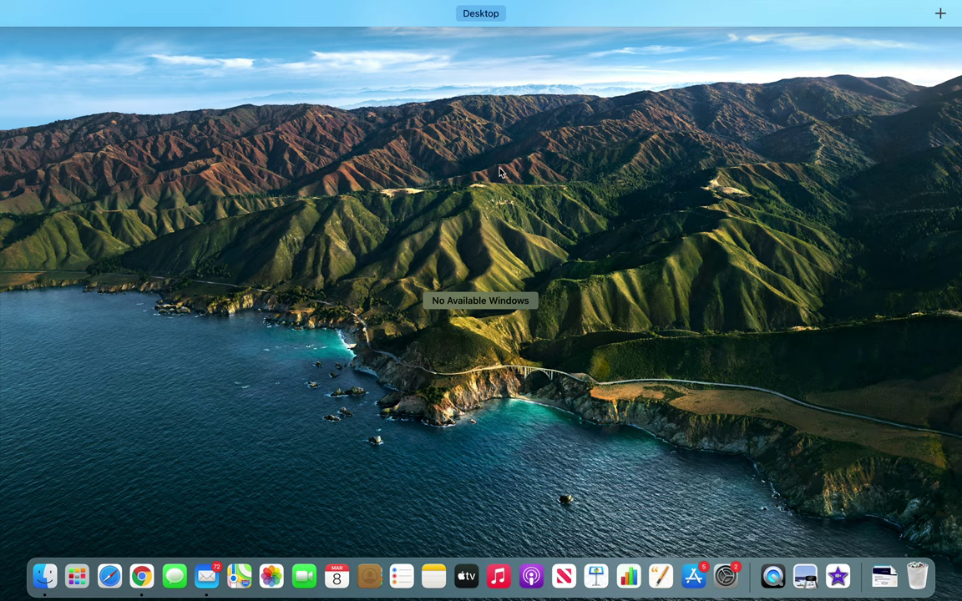
{"action": "mouse_move", "coordinate": [590, 4]}
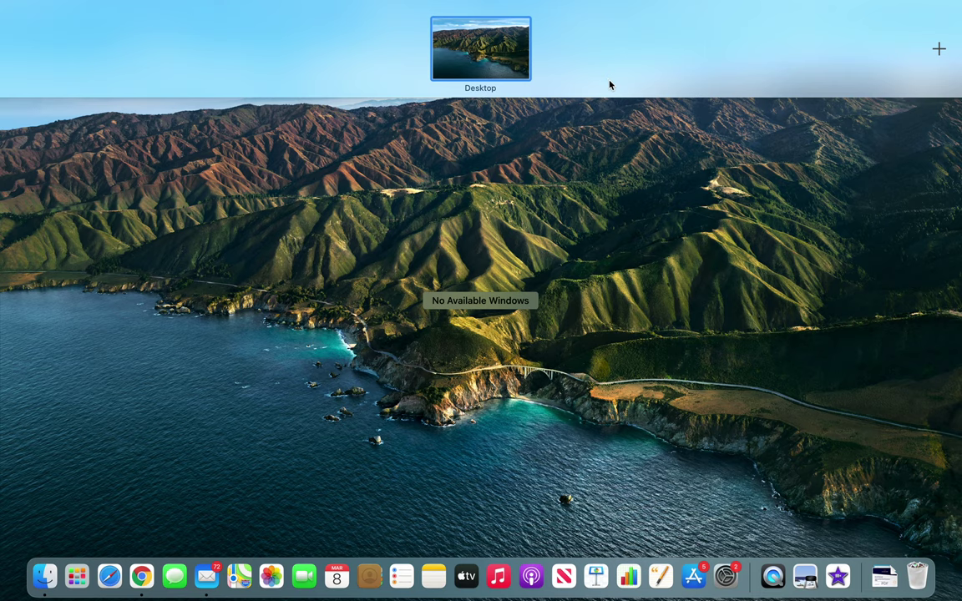
{"action": "mouse_move", "coordinate": [900, 49]}
{"action": "left_click", "coordinate": [472, 192]}
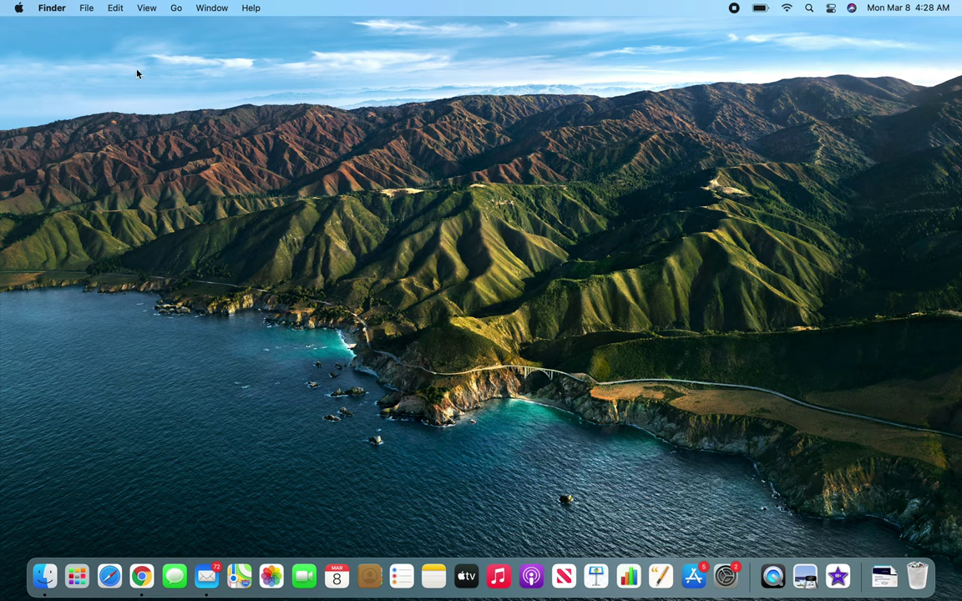
Open System Preferences, view the Mouse settings, and return to the preferences overview
{"action": "left_click", "coordinate": [20, 10]}
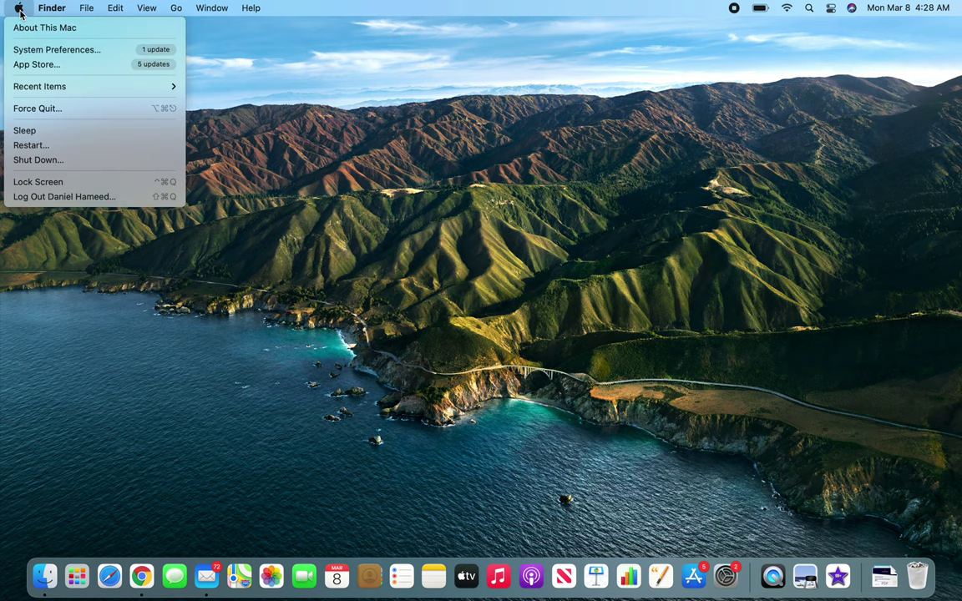
{"action": "left_click", "coordinate": [51, 50]}
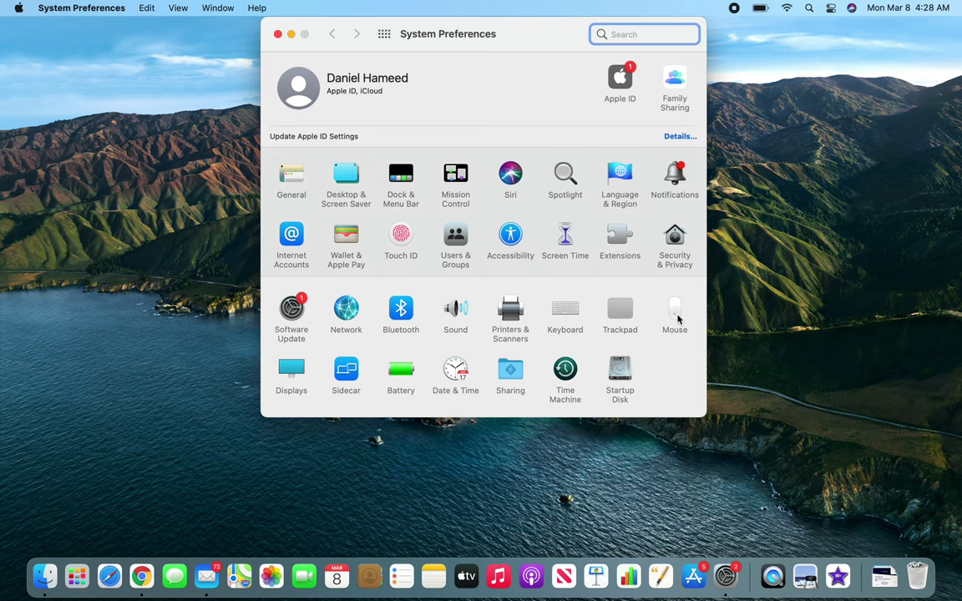
{"action": "left_click", "coordinate": [676, 316]}
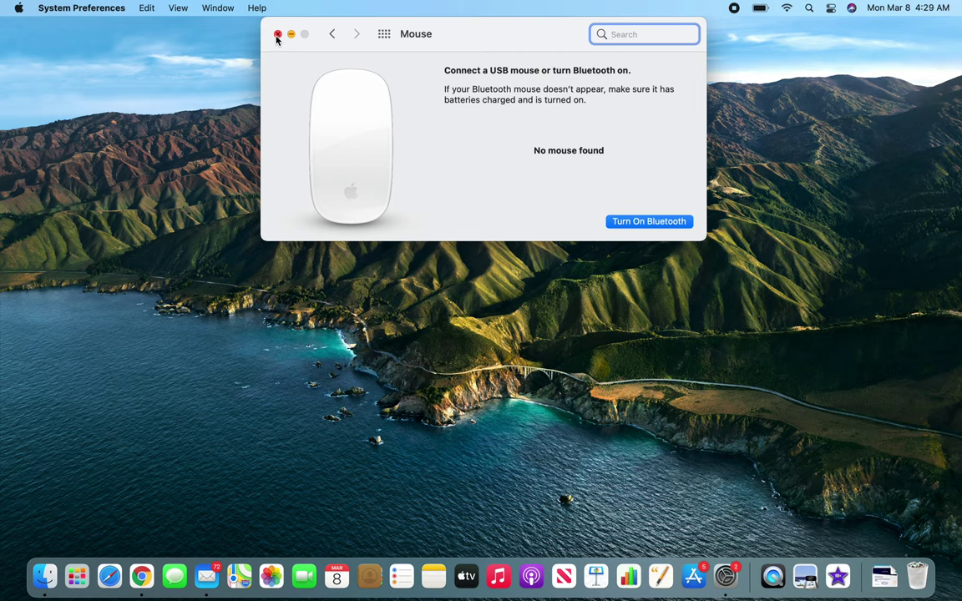
{"action": "left_click", "coordinate": [332, 33]}
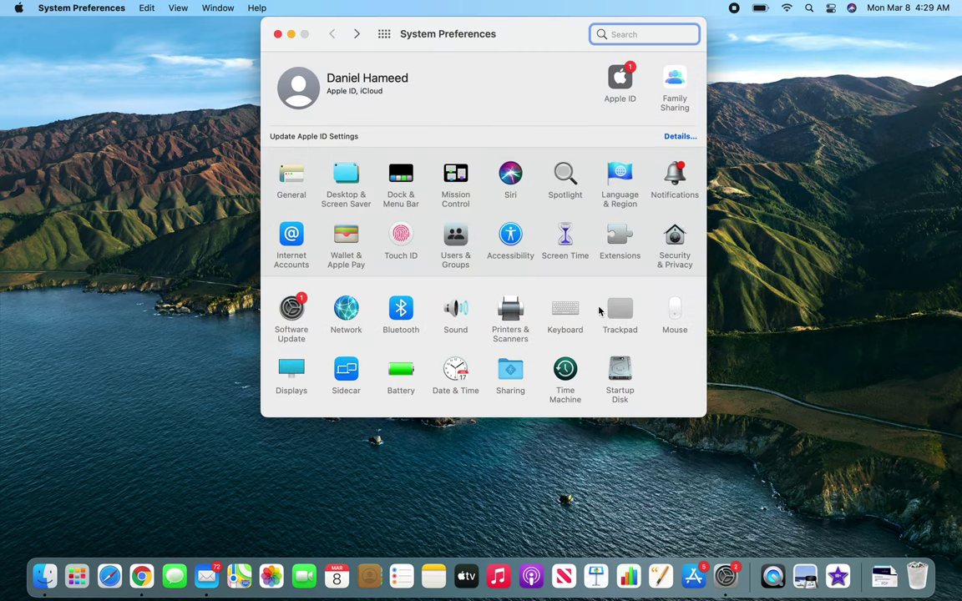
Open the Trackpad settings and view the gesture choices for Look up & data detectors without changing the selection
{"action": "left_click", "coordinate": [620, 312]}
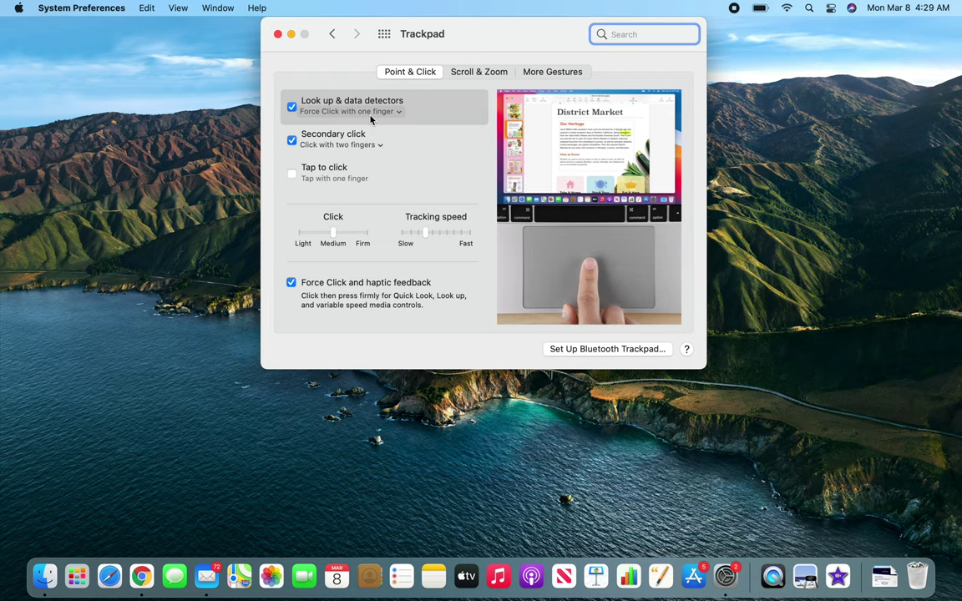
{"action": "left_click", "coordinate": [371, 117]}
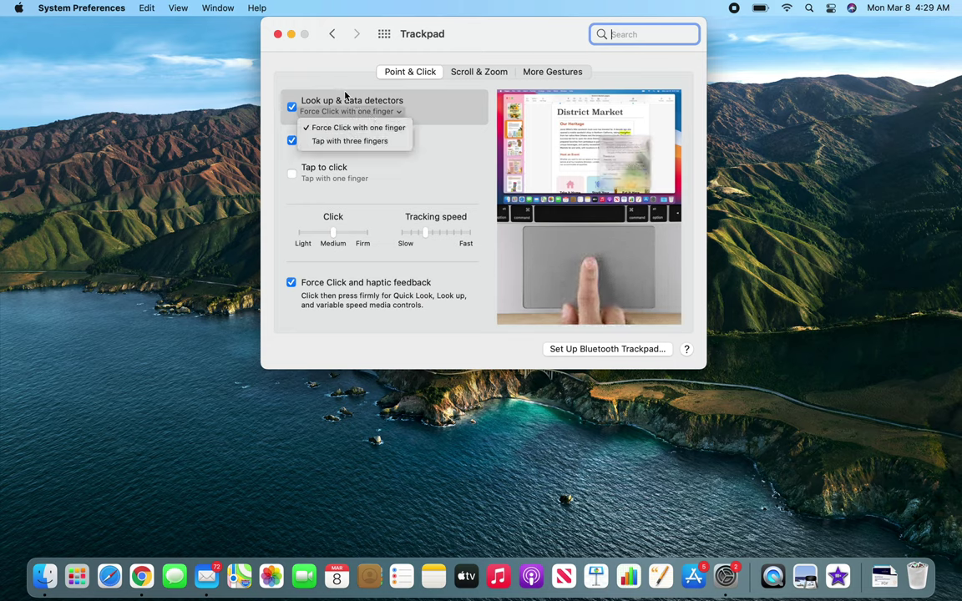
{"action": "left_click", "coordinate": [336, 61]}
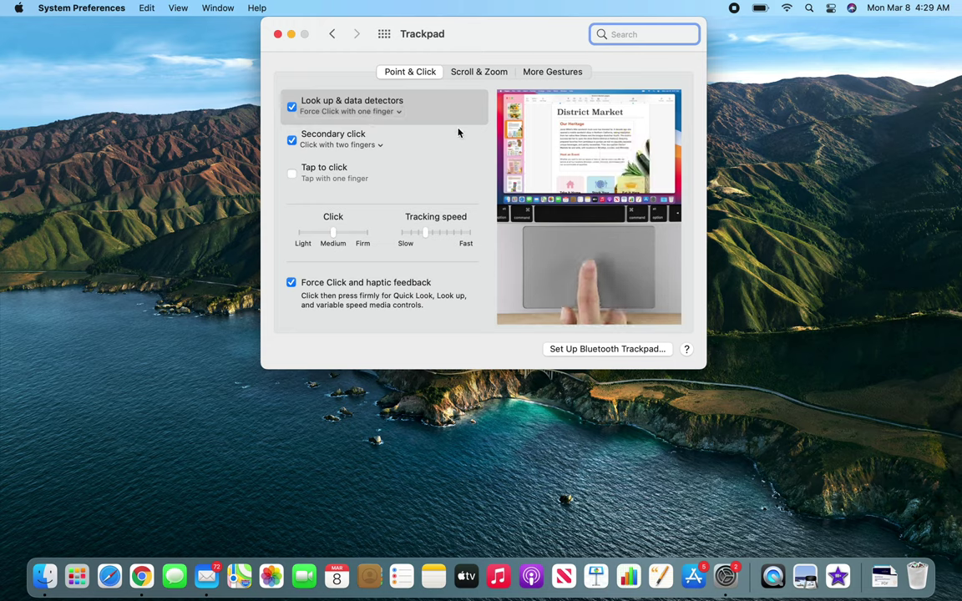
View the Secondary click gesture demonstration and its available choices, then close the list without choosing another option
{"action": "mouse_move", "coordinate": [458, 133]}
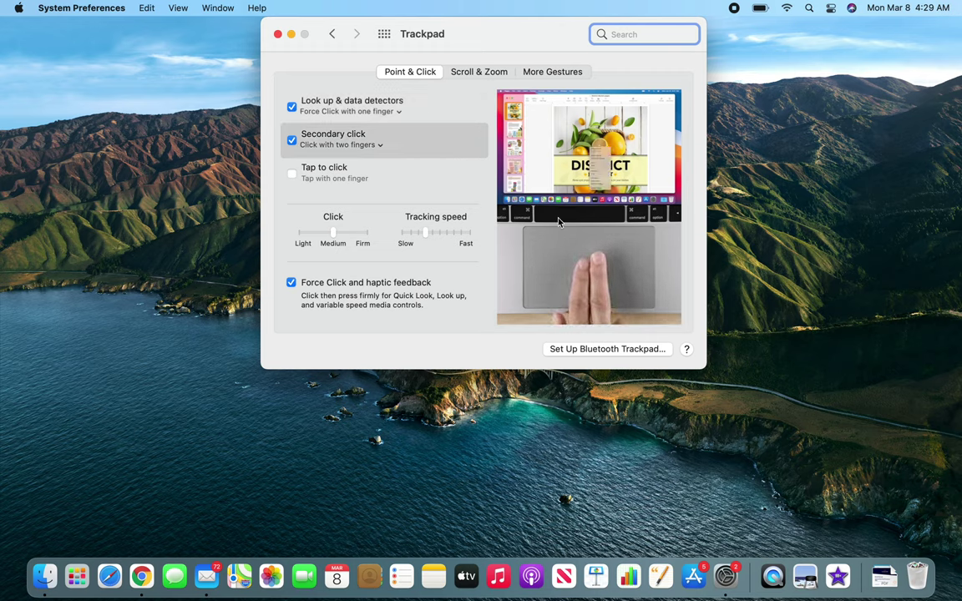
{"action": "mouse_move", "coordinate": [386, 166]}
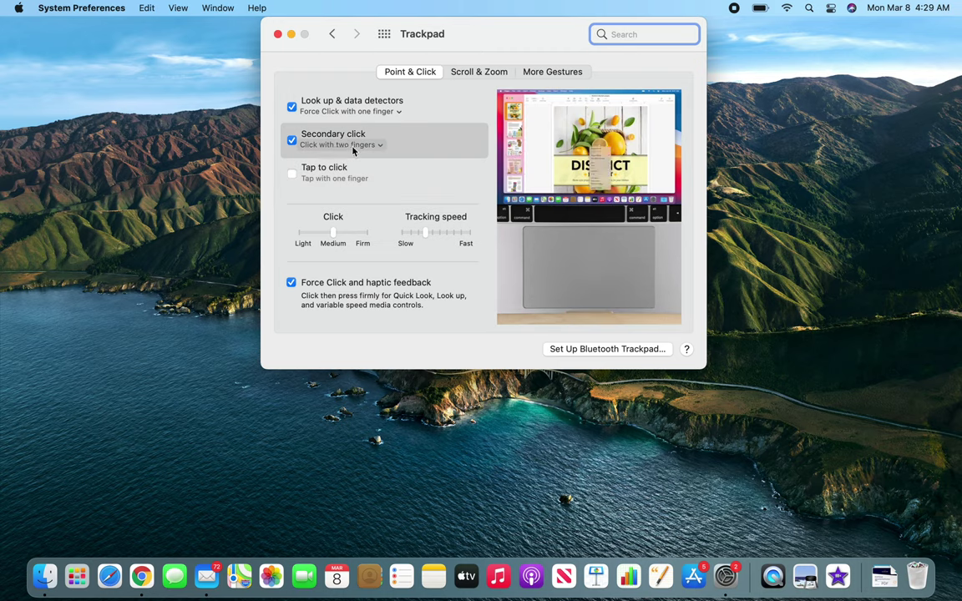
{"action": "left_click", "coordinate": [351, 146]}
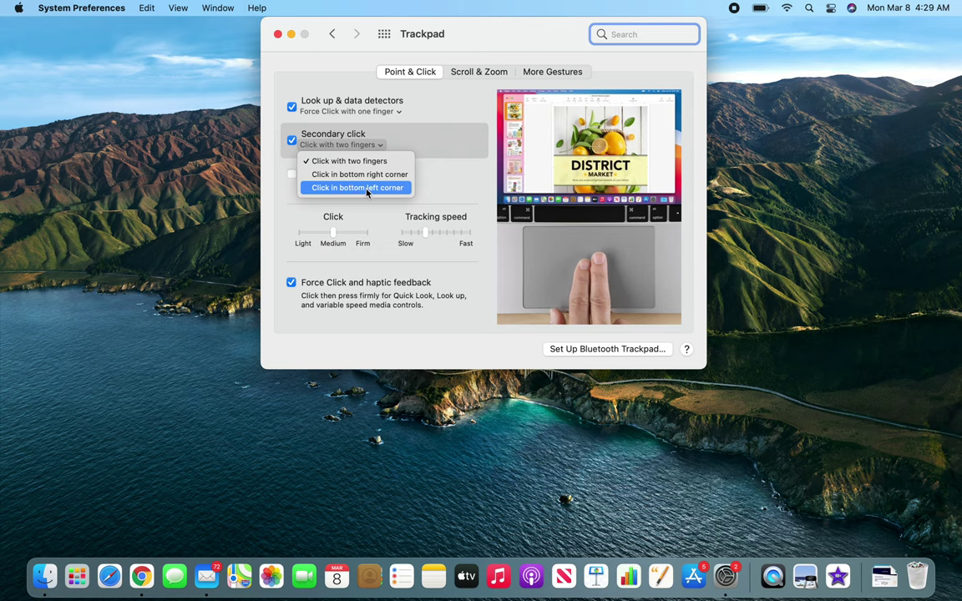
{"action": "left_click", "coordinate": [334, 87]}
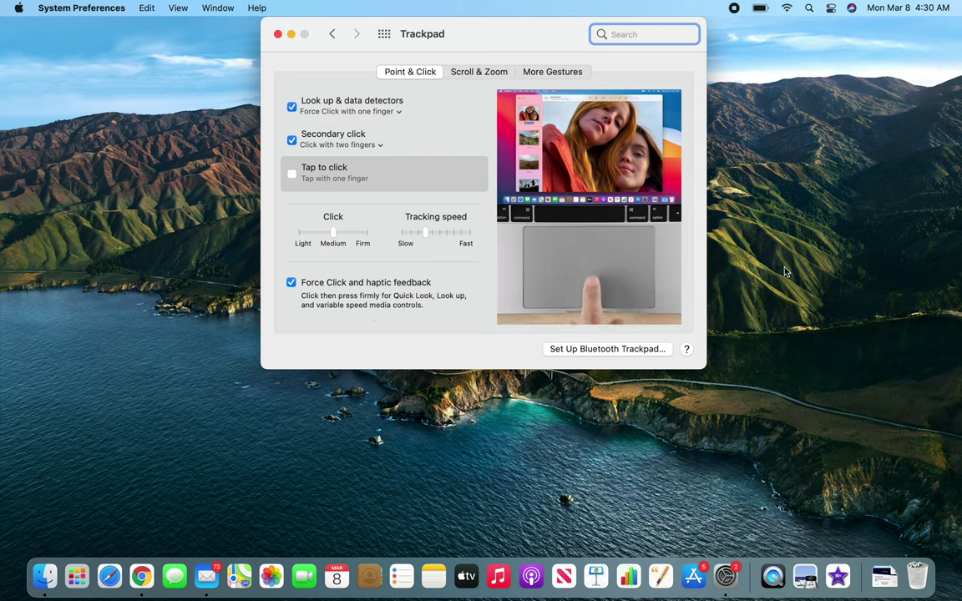
Review the trackpad's Scroll & Zoom settings, followed by the More Gestures settings
{"action": "left_click", "coordinate": [472, 74]}
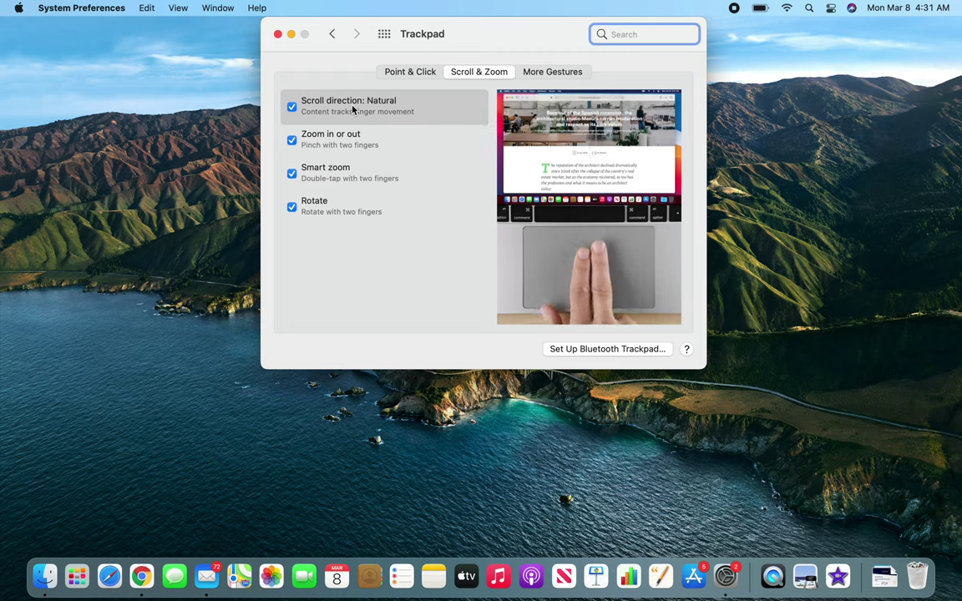
{"action": "left_click", "coordinate": [551, 72]}
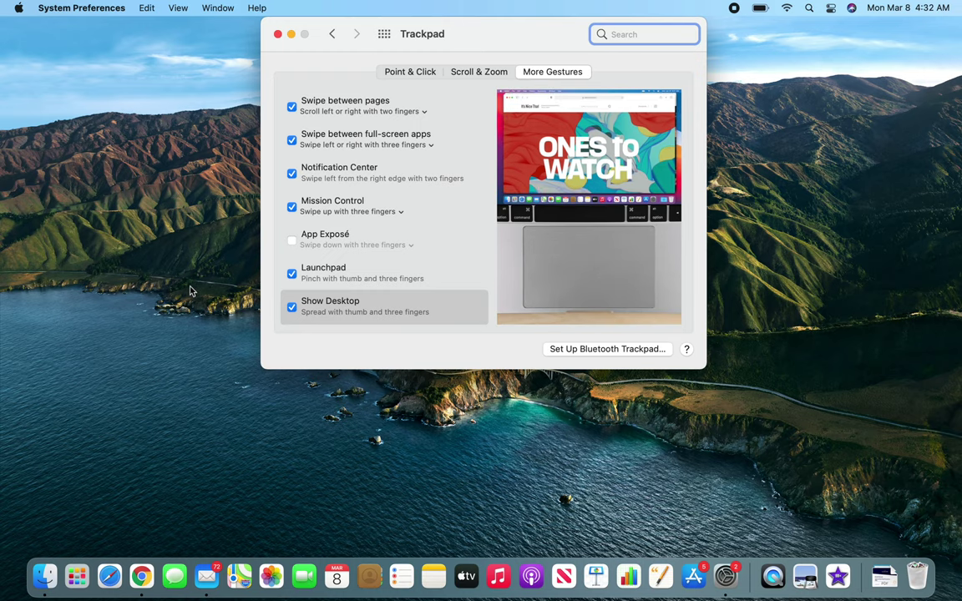
Switch to Finder, move all windows aside to show the desktop, and bring them back
{"action": "left_click", "coordinate": [190, 293]}
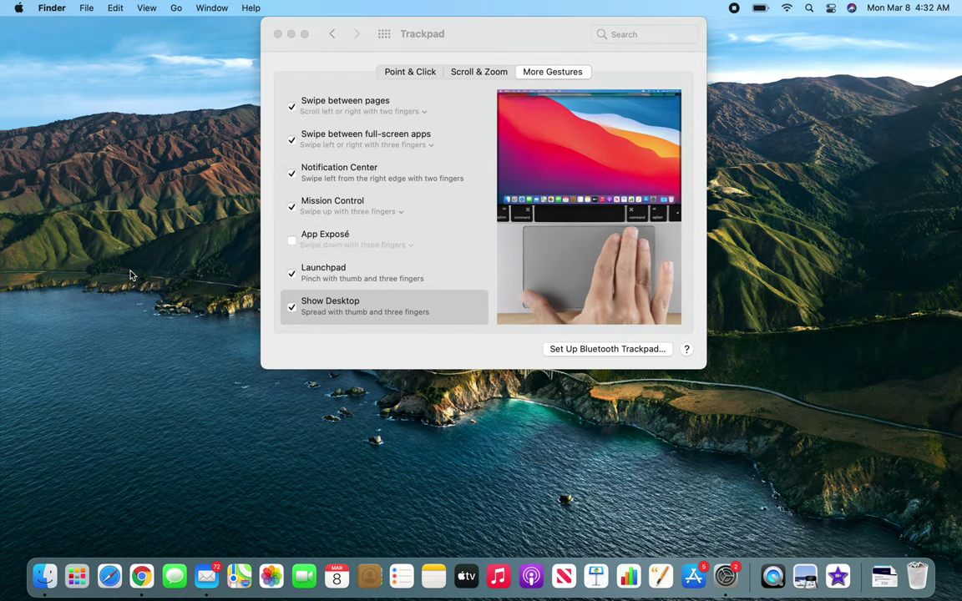
{"action": "key", "text": "F11"}
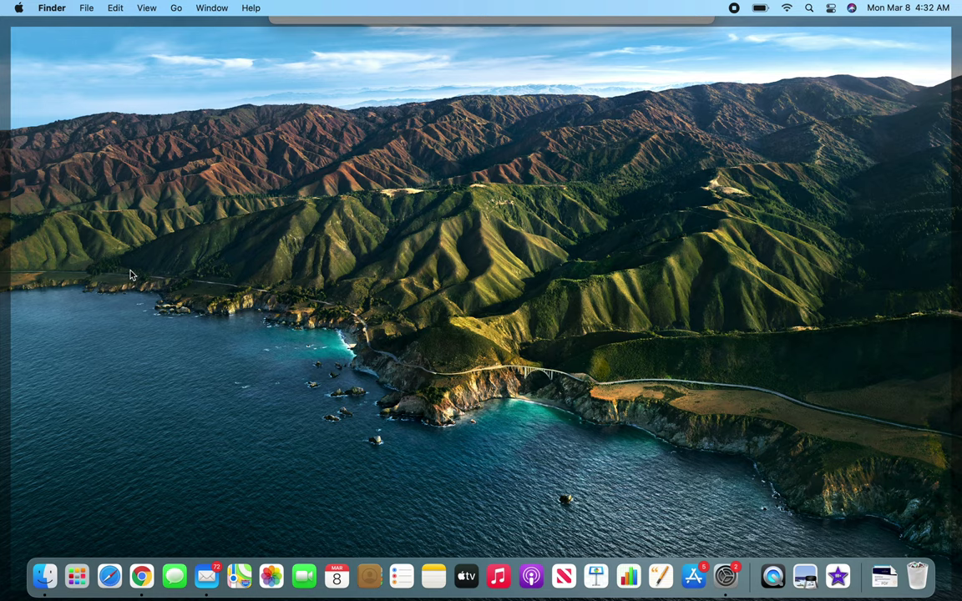
{"action": "key", "text": "F11"}
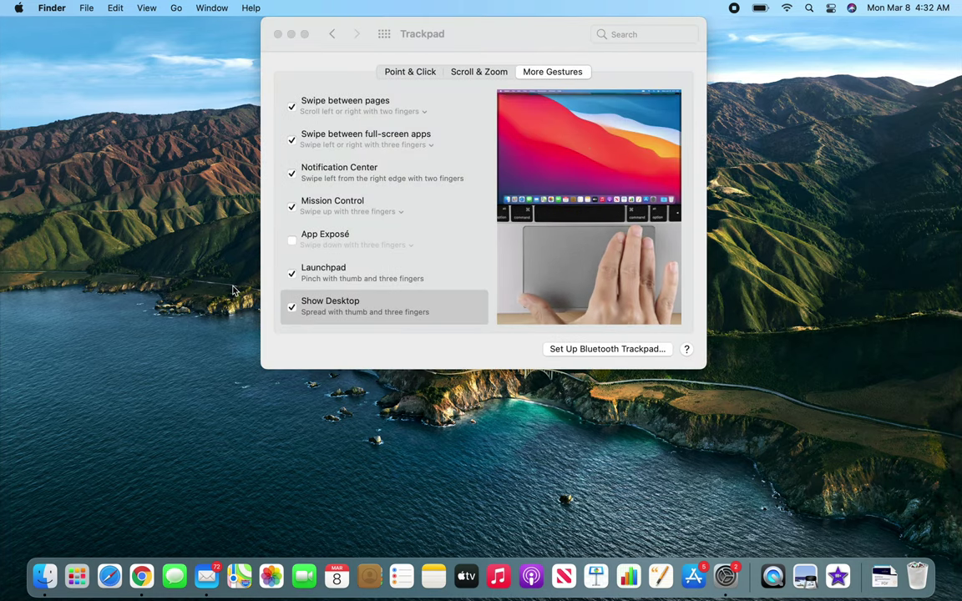
View Launchpad and close it, then view Mission Control and return to the desktop
{"action": "key", "text": "F4"}
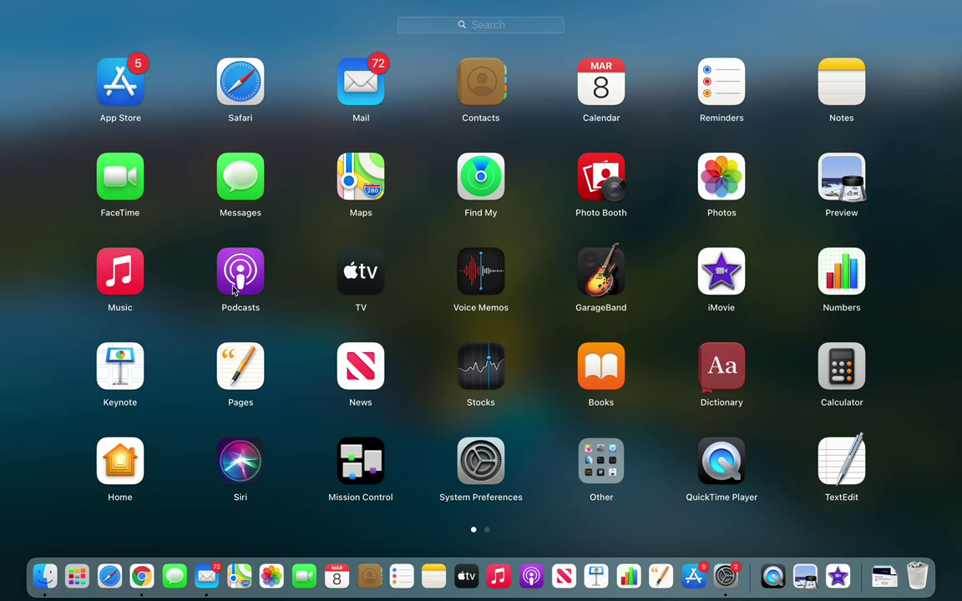
{"action": "key", "text": "Escape"}
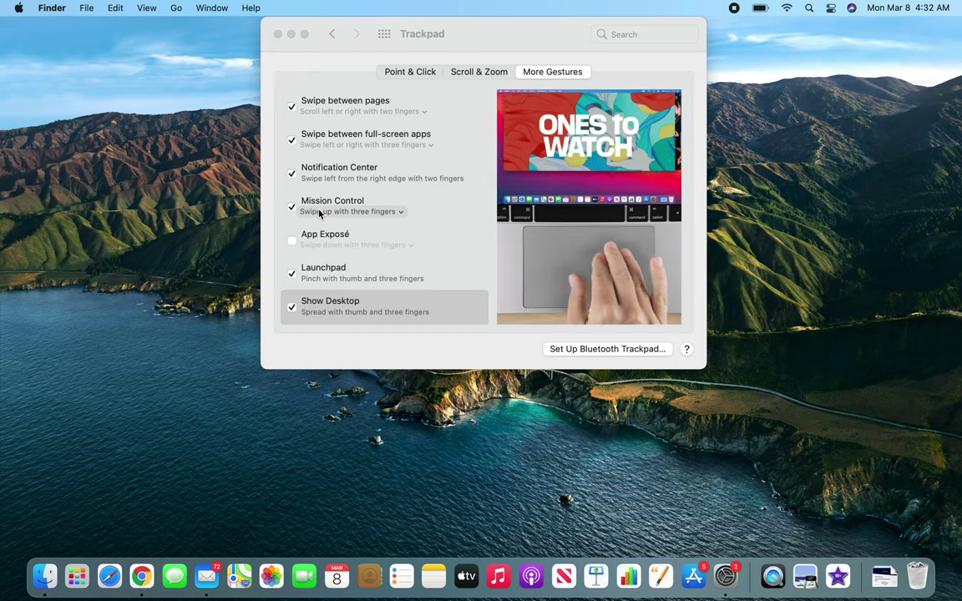
{"action": "key", "text": "ctrl+Up"}
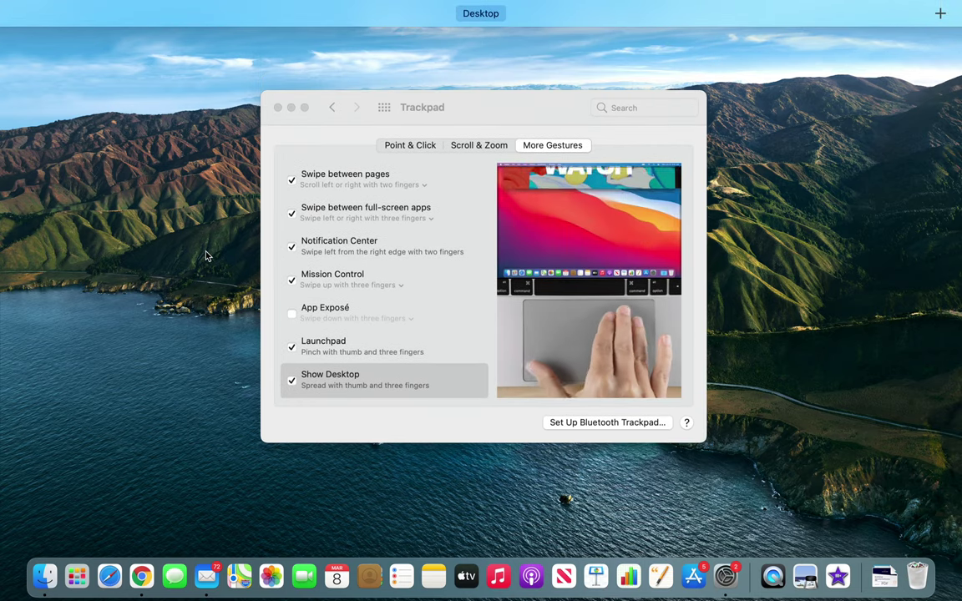
{"action": "key", "text": "ctrl+Up"}
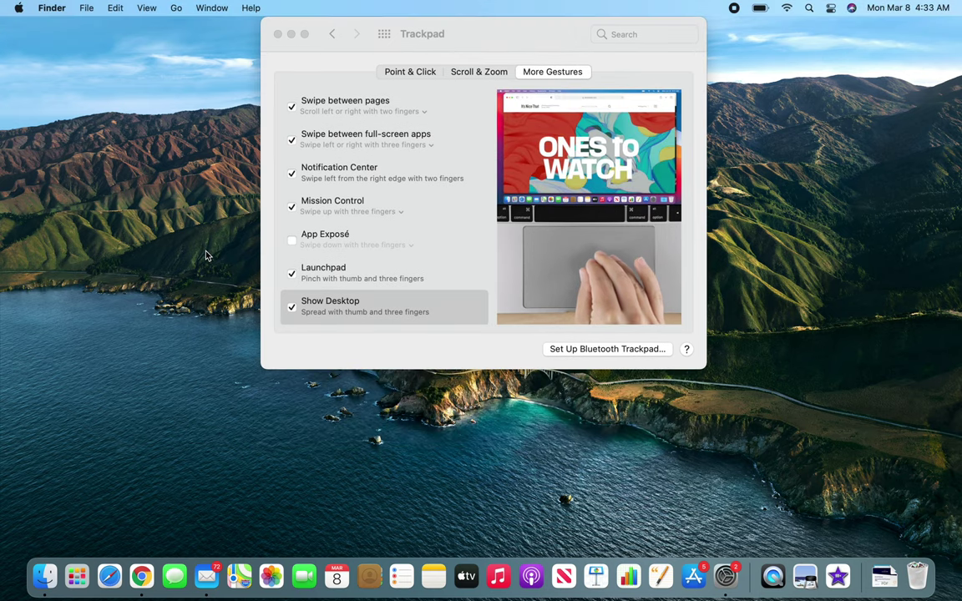